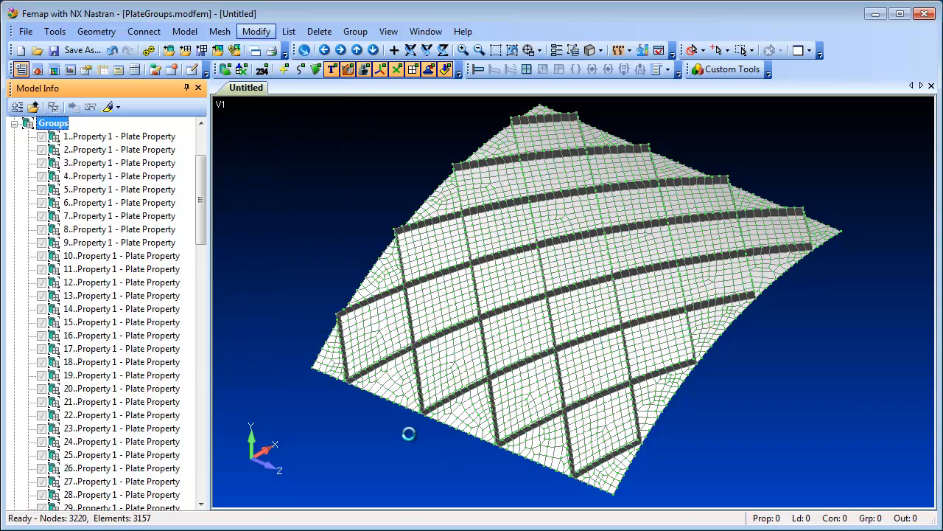
Recolor all elements of the plate model with multiple colors assigned by group
{"action": "left_click", "coordinate": [546, 474]}
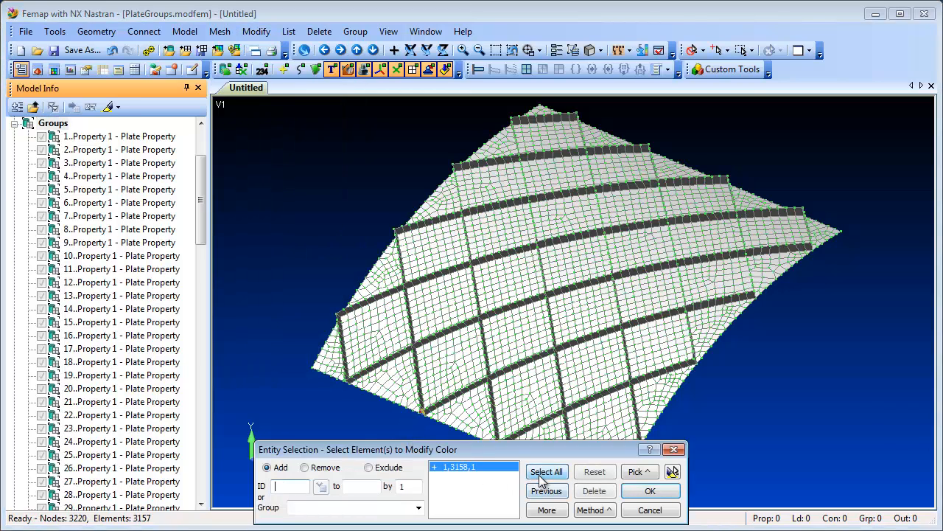
{"action": "left_click", "coordinate": [645, 491]}
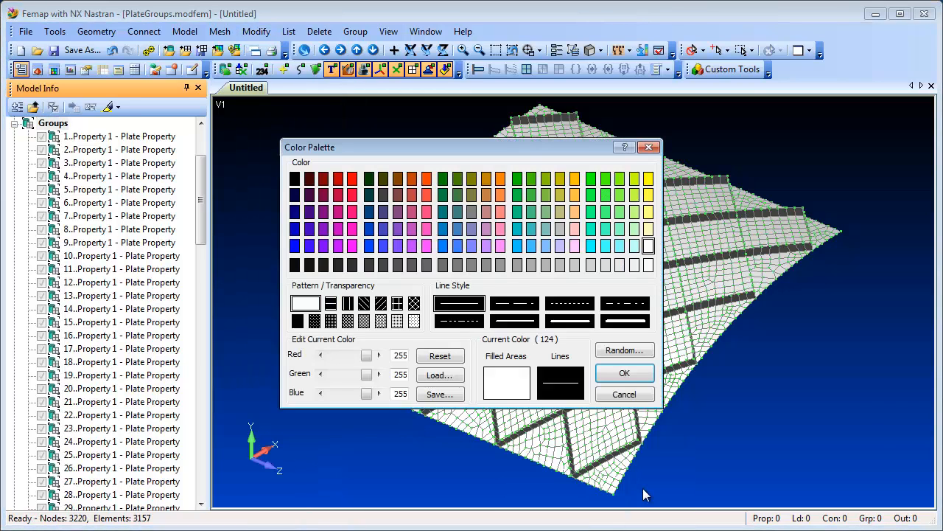
{"action": "left_click", "coordinate": [645, 366]}
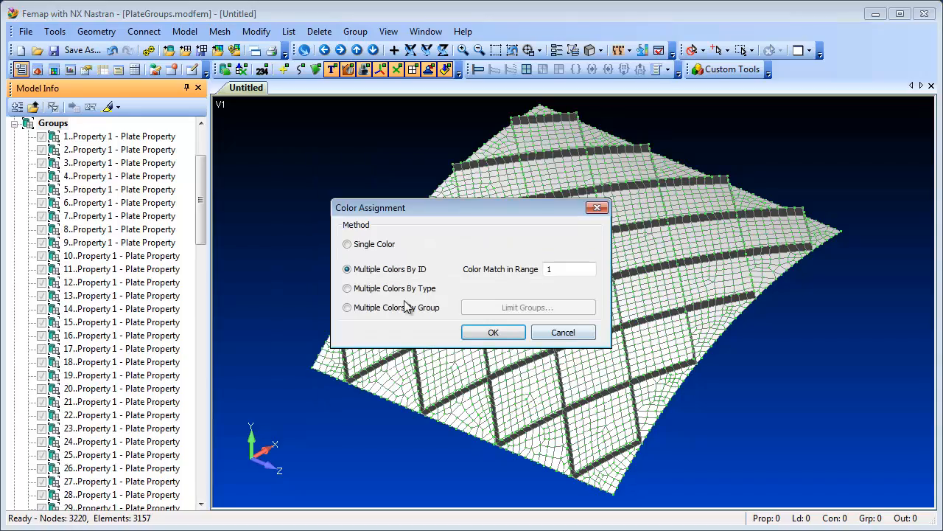
{"action": "left_click", "coordinate": [347, 307]}
{"action": "left_click", "coordinate": [491, 333]}
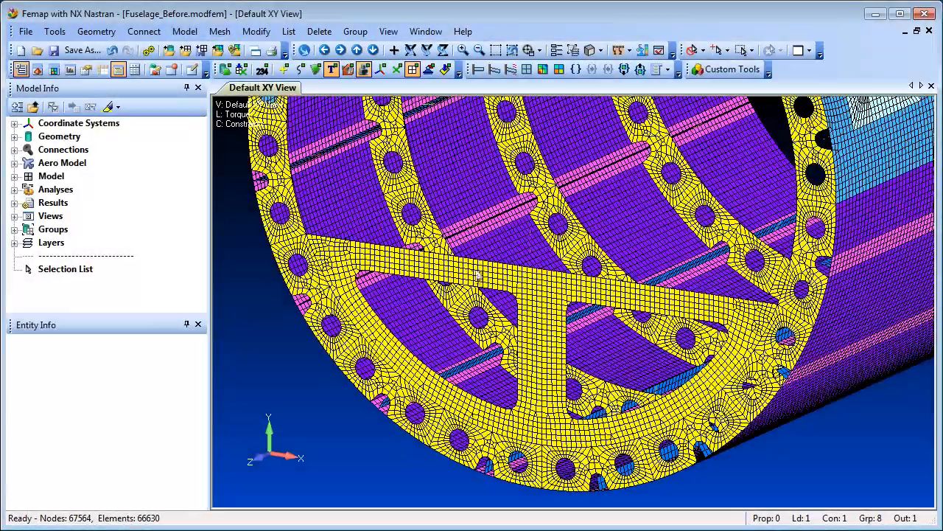
Turn on selection tooltips and include layer and group information in them
{"action": "left_click", "coordinate": [727, 51]}
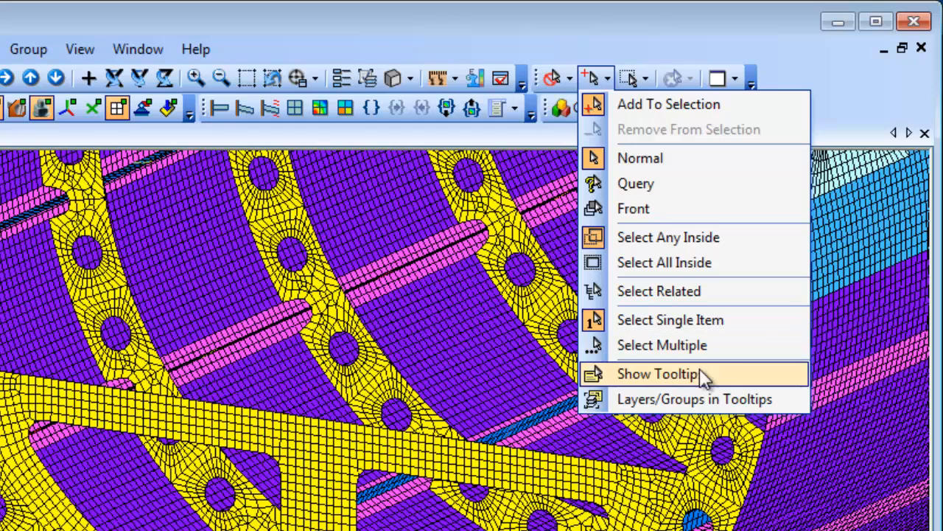
{"action": "left_click", "coordinate": [703, 375]}
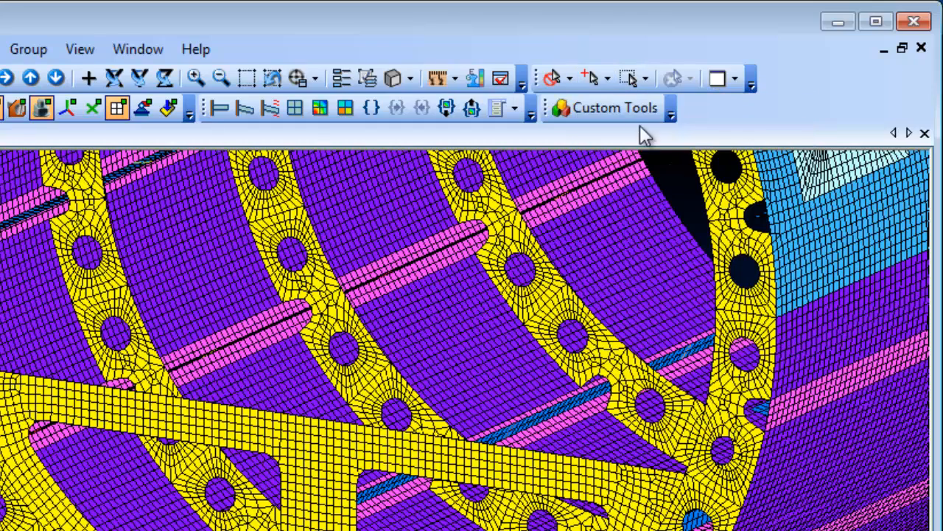
{"action": "left_click", "coordinate": [603, 77]}
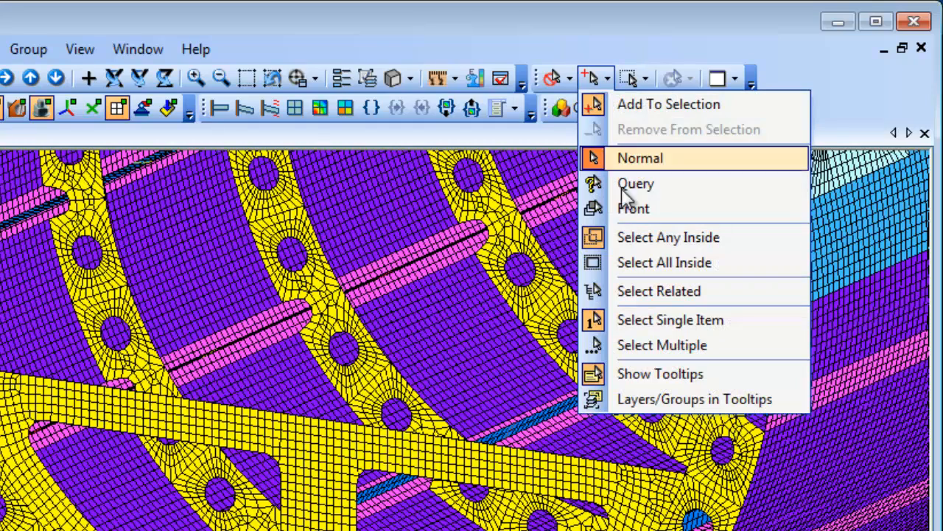
{"action": "left_click", "coordinate": [790, 398]}
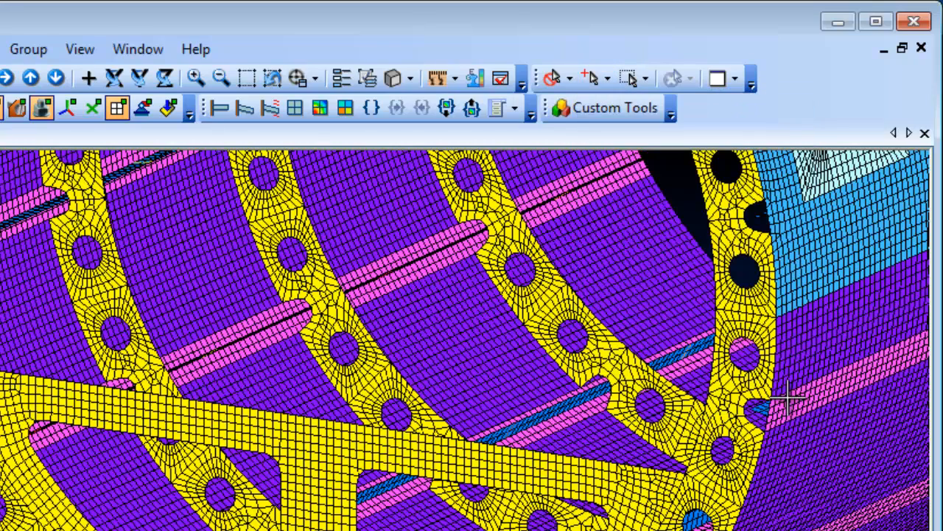
Make elements the selectable entity type and view the tooltip of an element on the purple fuselage skin
{"action": "left_click", "coordinate": [565, 78]}
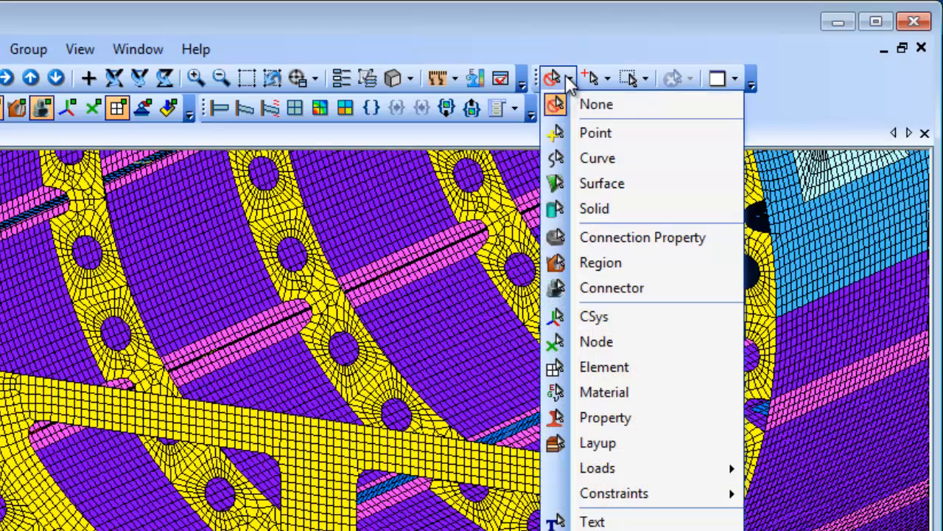
{"action": "left_click", "coordinate": [676, 368]}
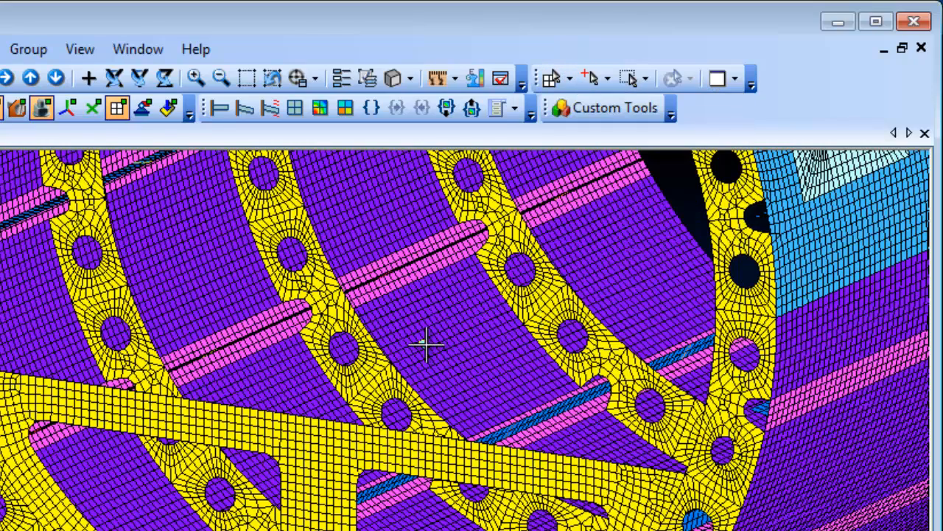
{"action": "mouse_move", "coordinate": [429, 350]}
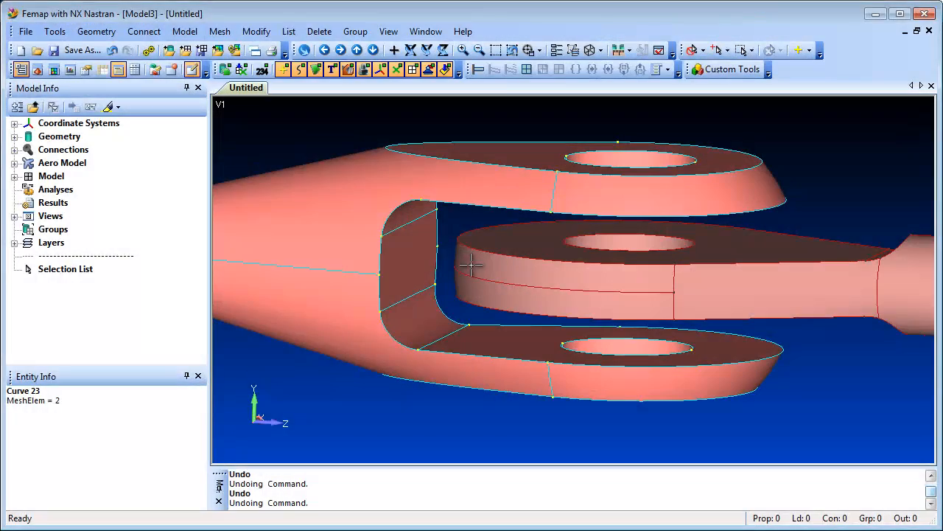
Measure both the minimum and maximum distance from the middle lug's top surface to the upper fork arm's surface
{"action": "left_click", "coordinate": [621, 50]}
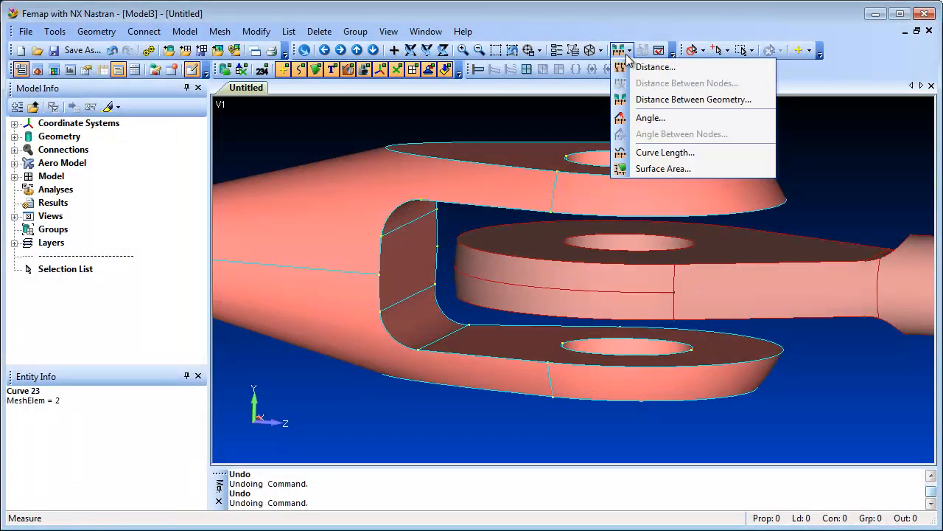
{"action": "left_click", "coordinate": [646, 107]}
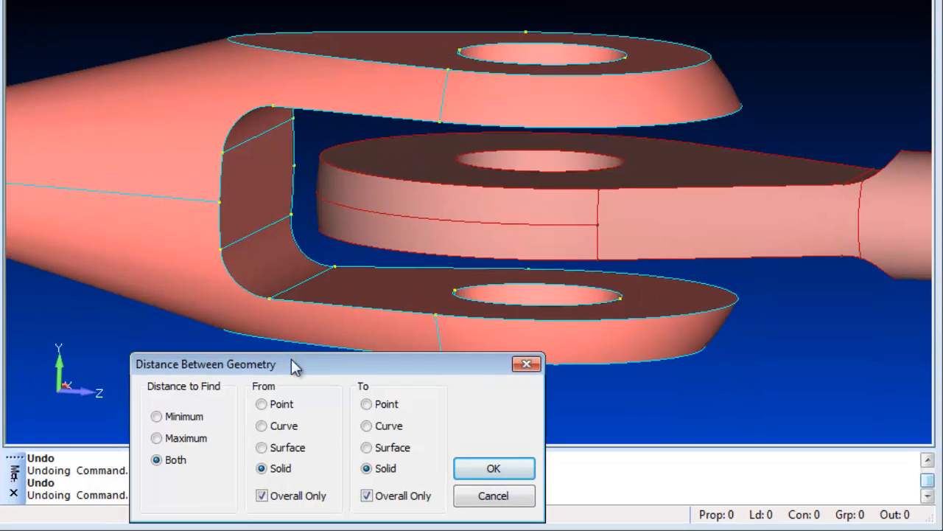
{"action": "left_click", "coordinate": [274, 450]}
{"action": "left_click", "coordinate": [381, 450]}
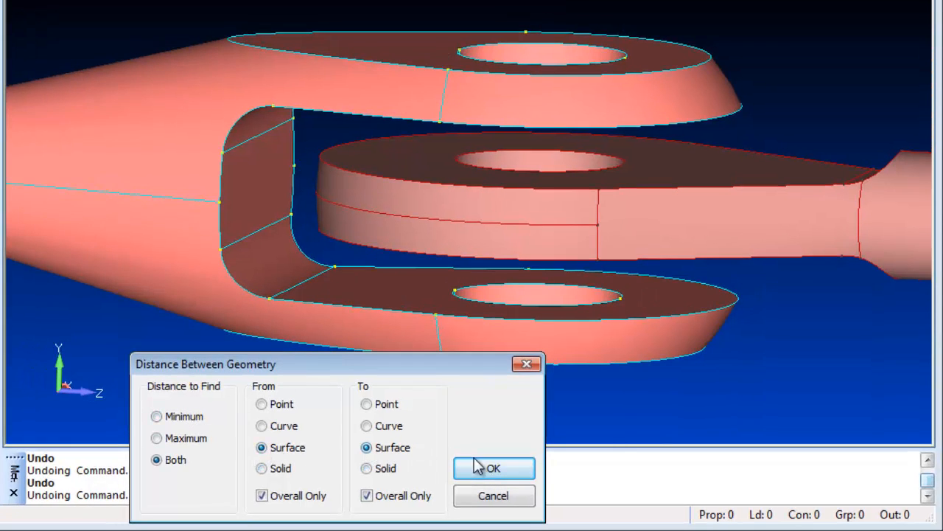
{"action": "left_click", "coordinate": [483, 469]}
{"action": "left_click", "coordinate": [631, 177]}
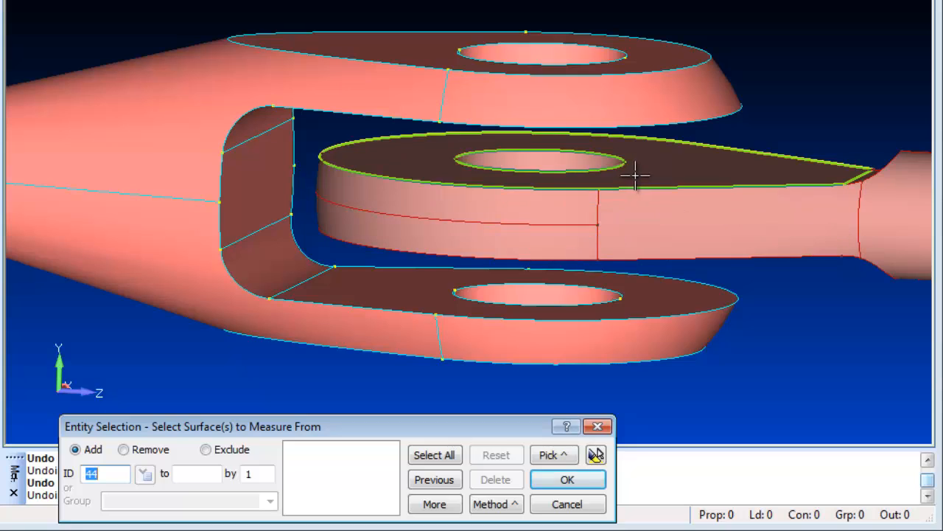
{"action": "key", "text": "Return"}
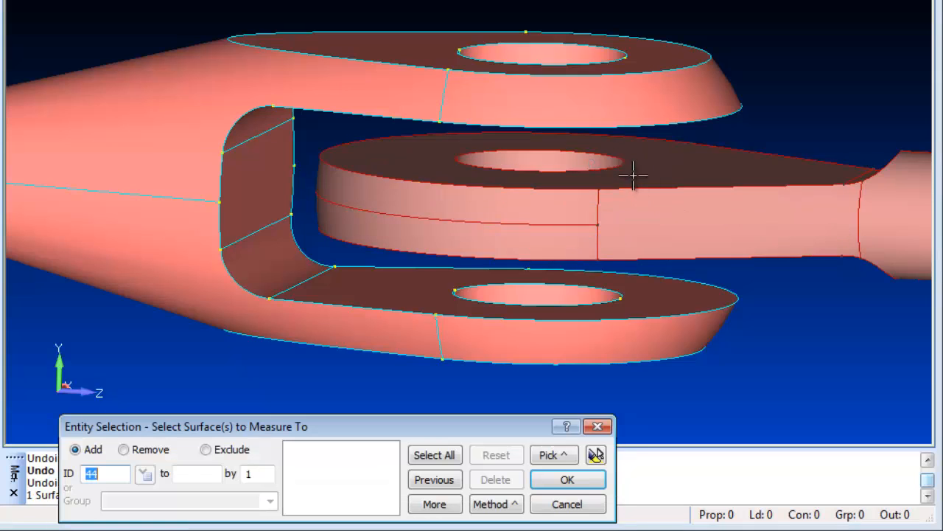
{"action": "left_click", "coordinate": [475, 102]}
{"action": "key", "text": "Return"}
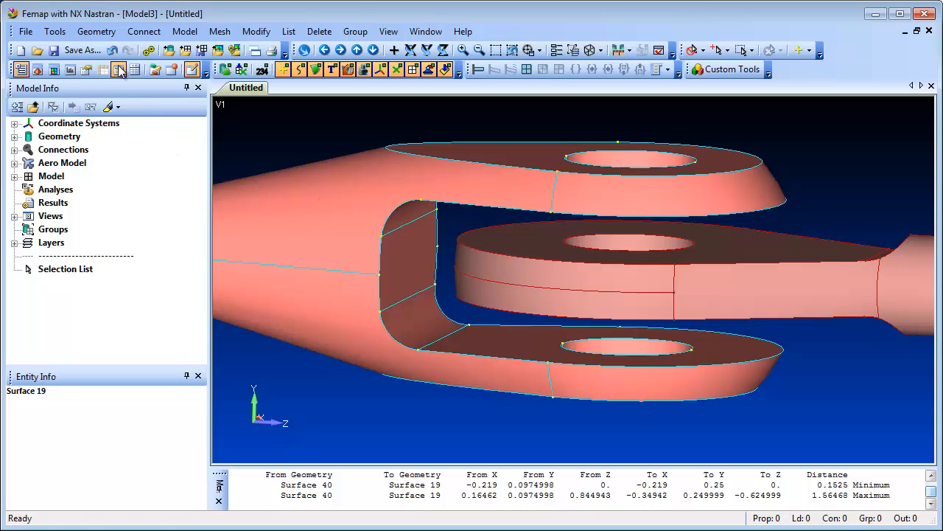
Create a line between geometry at the minimum distance from the middle lug's side curve to the fork's inner surface
{"action": "left_click", "coordinate": [97, 32]}
{"action": "mouse_move", "coordinate": [118, 66]}
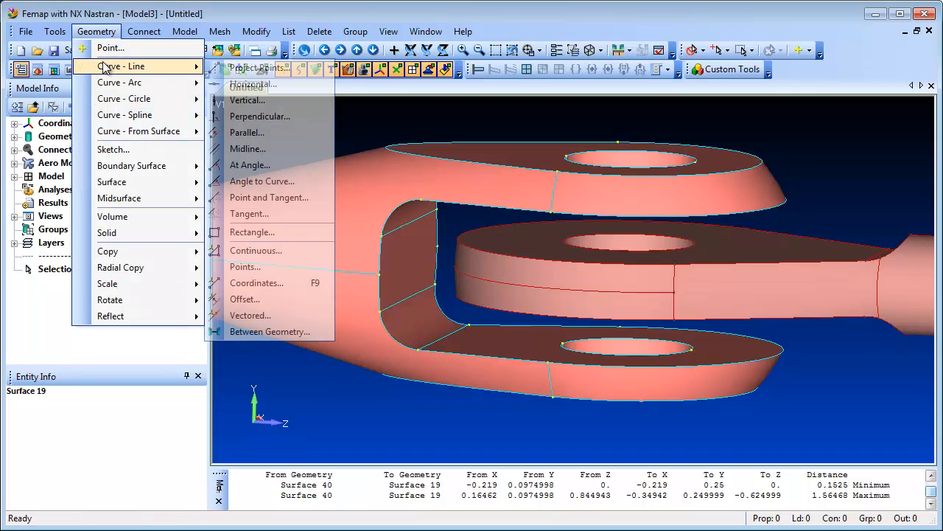
{"action": "left_click", "coordinate": [330, 332]}
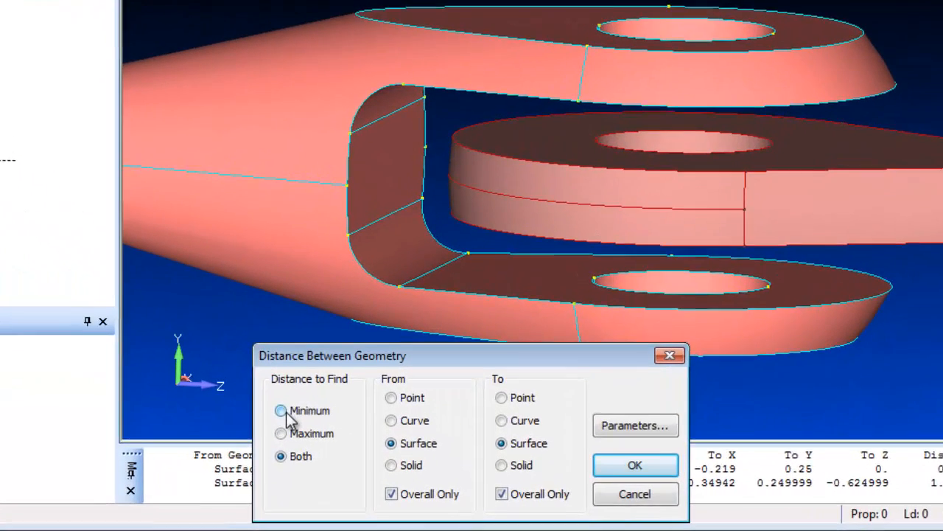
{"action": "left_click", "coordinate": [331, 441]}
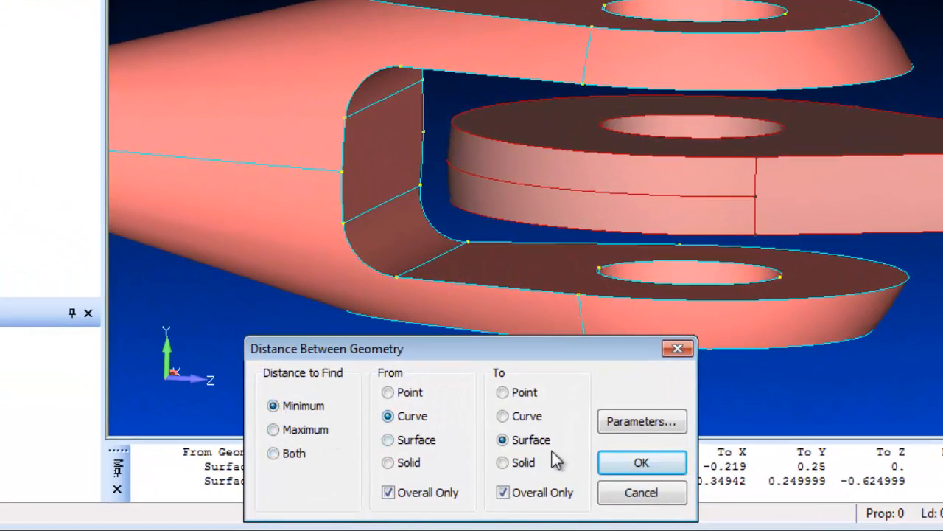
{"action": "left_click", "coordinate": [640, 464]}
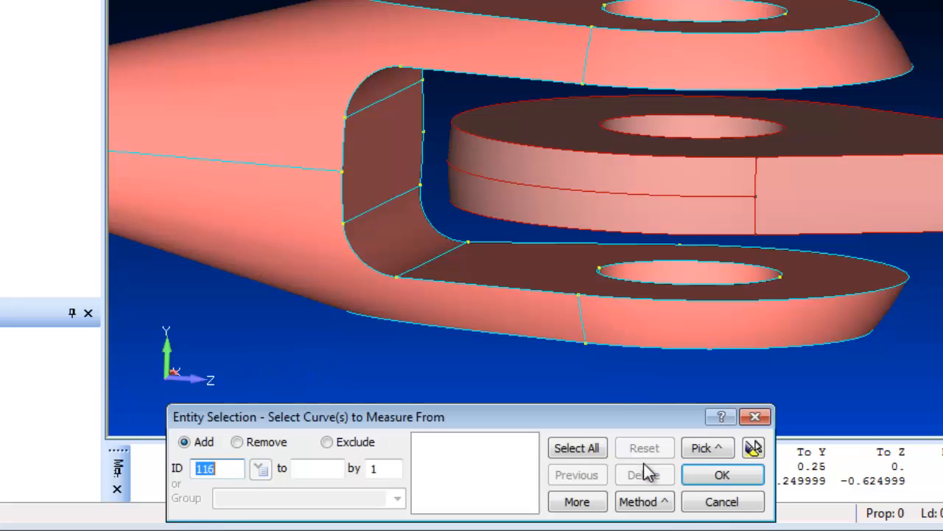
{"action": "left_click", "coordinate": [543, 194]}
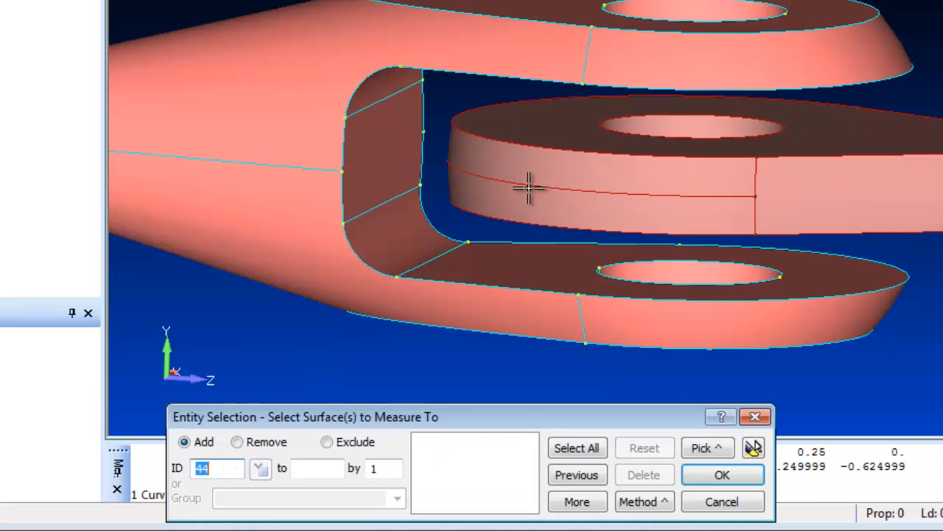
{"action": "left_click", "coordinate": [401, 157]}
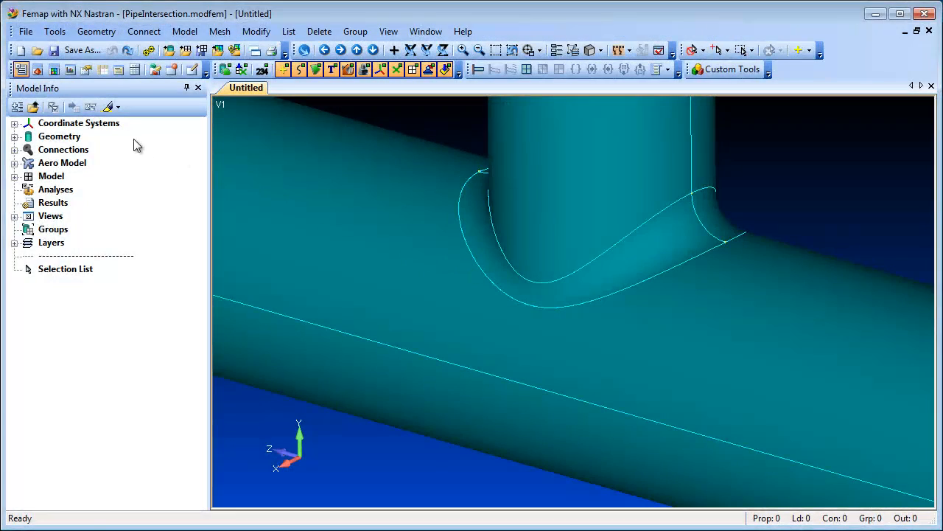
Using the Meshing Toolbox's Edge to Edge operation with Split at Closest, split the pipe from the outer fillet curve to its lengthwise curve
{"action": "left_click", "coordinate": [37, 69]}
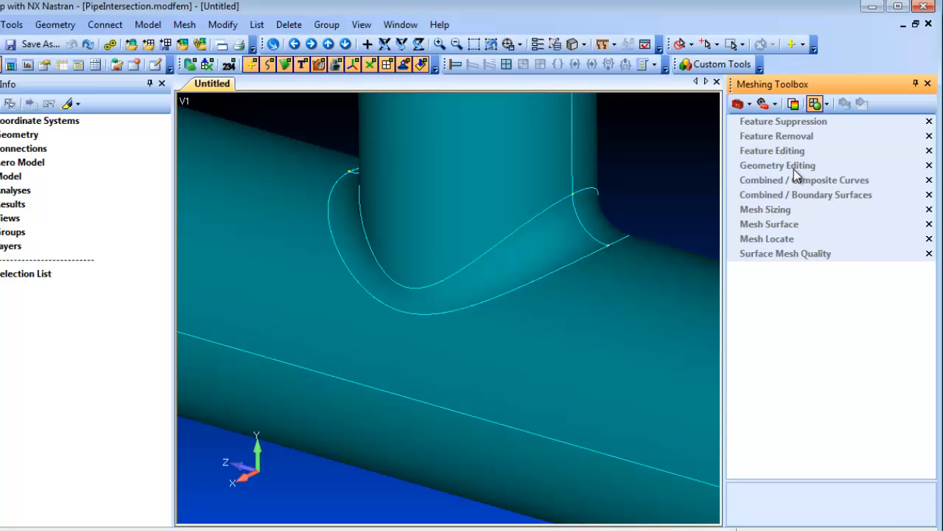
{"action": "left_click", "coordinate": [793, 166]}
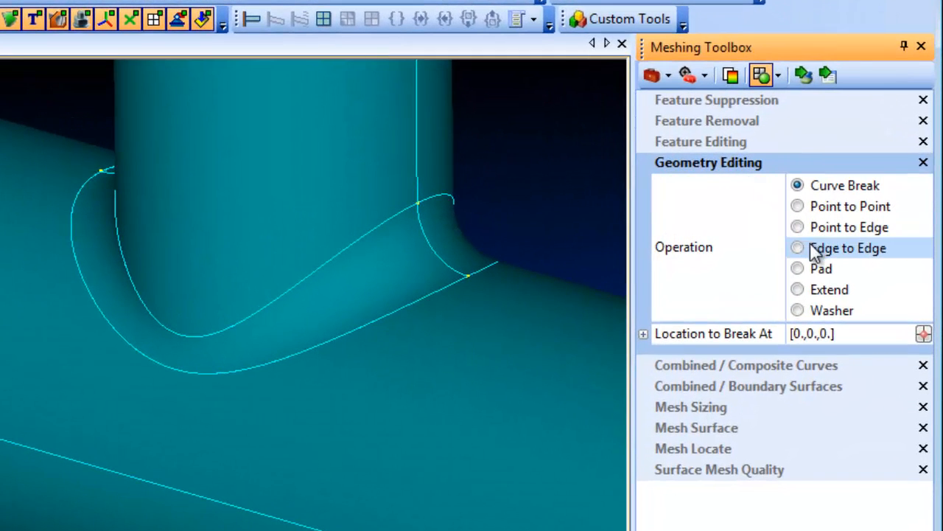
{"action": "left_click", "coordinate": [811, 249]}
{"action": "left_click", "coordinate": [794, 356]}
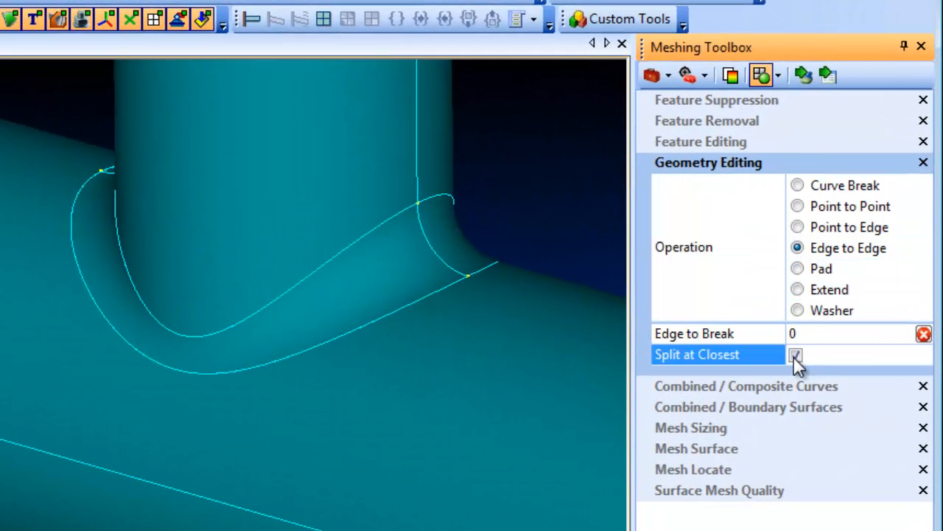
{"action": "left_click", "coordinate": [828, 74]}
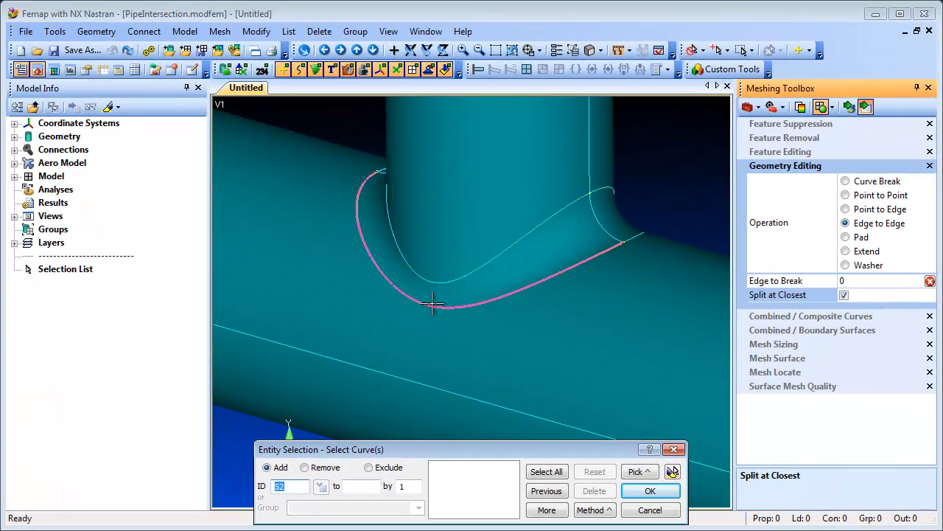
{"action": "left_click", "coordinate": [427, 304]}
{"action": "left_click", "coordinate": [420, 378]}
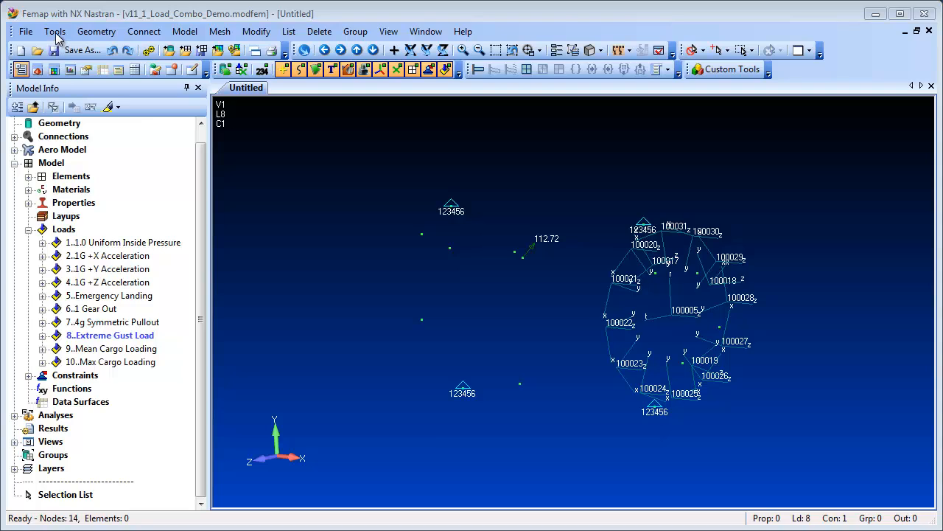
In the Data Surface Editor, create a standard Load Set Combination data surface titled "Combo" using all load sets
{"action": "left_click", "coordinate": [55, 31]}
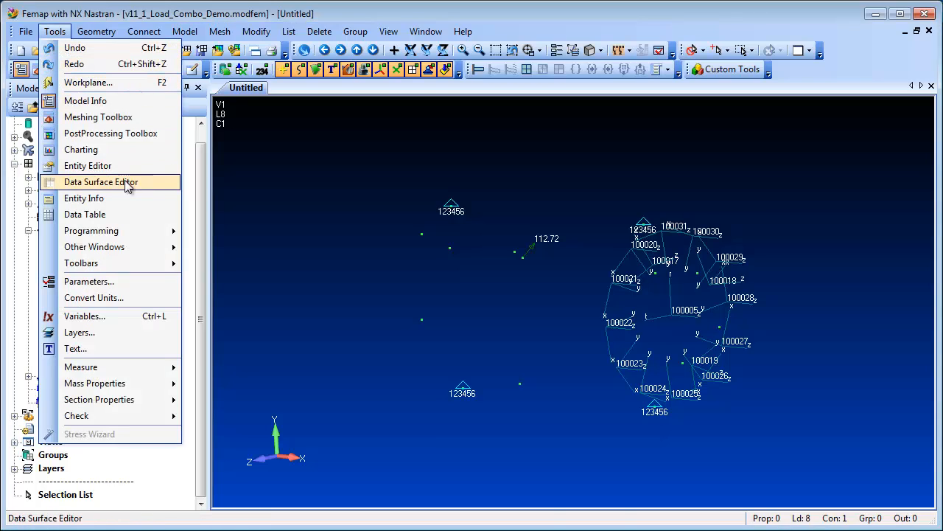
{"action": "left_click", "coordinate": [163, 183]}
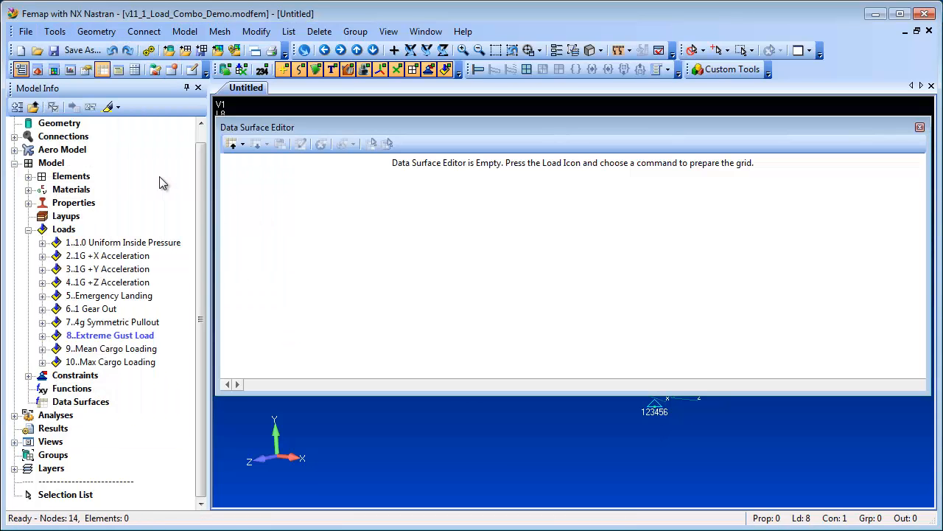
{"action": "left_click", "coordinate": [234, 144]}
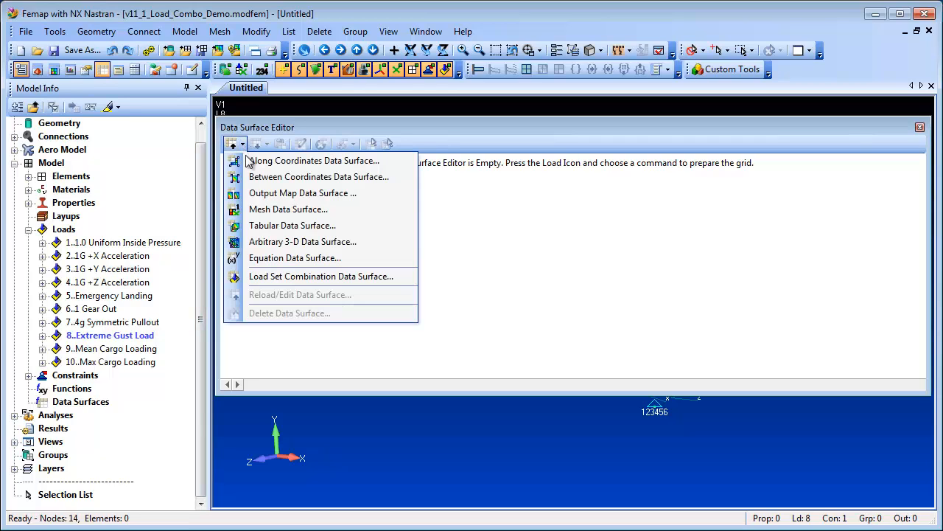
{"action": "left_click", "coordinate": [358, 277]}
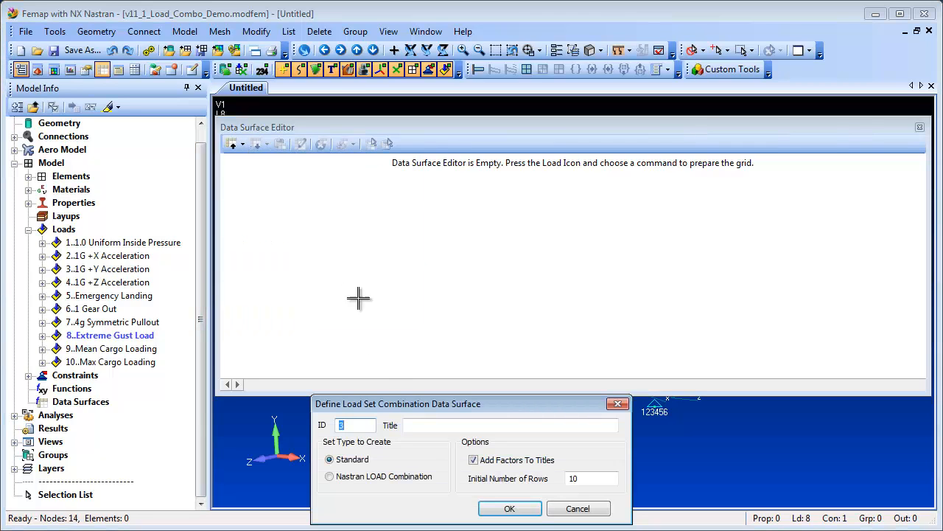
{"action": "type", "text": "Combo"}
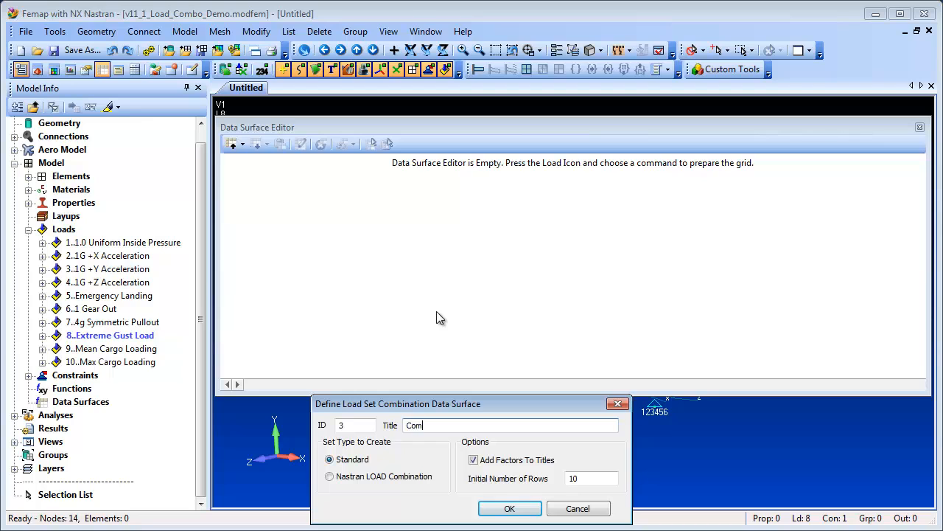
{"action": "left_click", "coordinate": [510, 508]}
{"action": "left_click", "coordinate": [596, 364]}
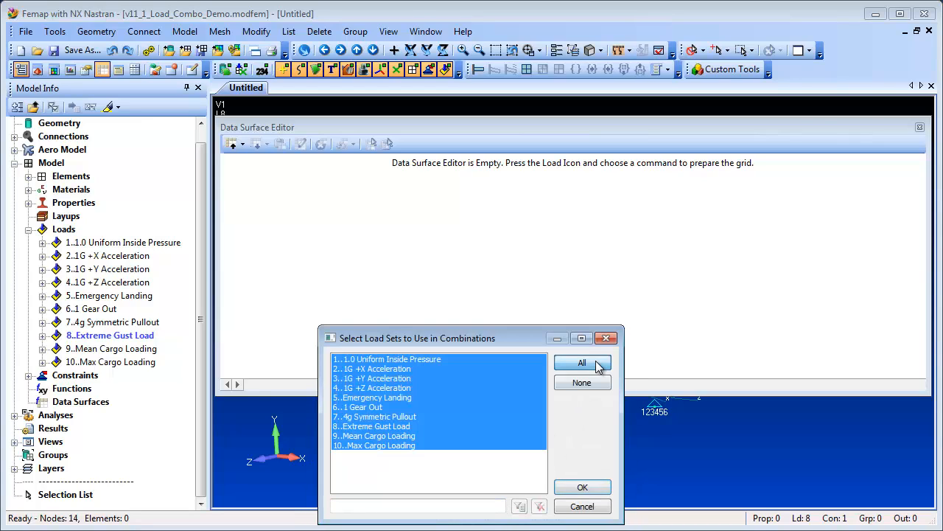
{"action": "left_click", "coordinate": [580, 487]}
Copy the set ID and factor rows B3:J8 from the Excel sheet and paste them into Femap's Combo table, starting at the first SetID cell
{"action": "key", "text": "alt+Tab"}
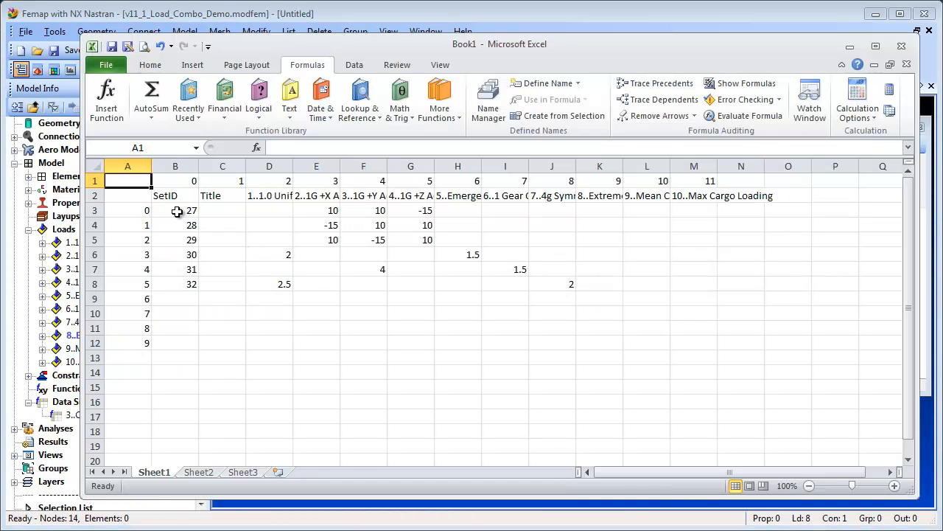
{"action": "left_click_drag", "start_coordinate": [177, 212], "coordinate": [547, 283]}
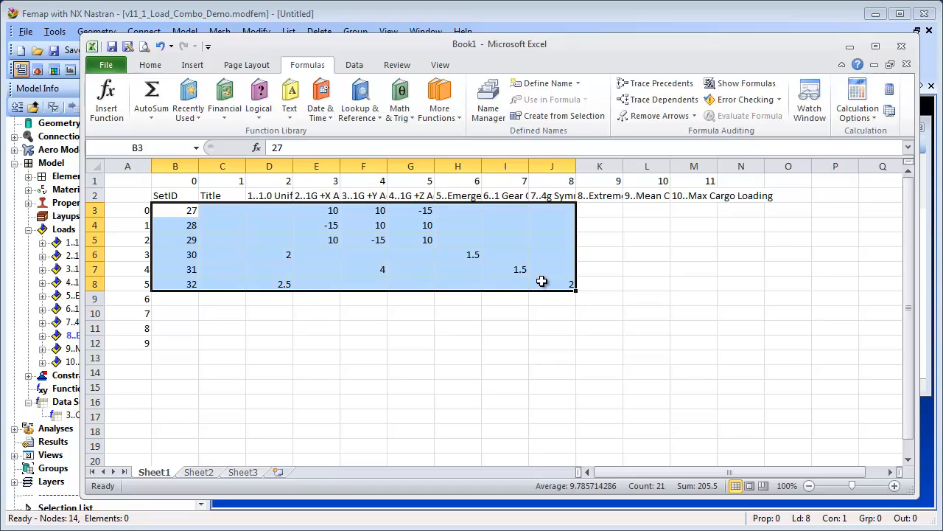
{"action": "key", "text": "ctrl+c"}
{"action": "key", "text": "alt+Tab"}
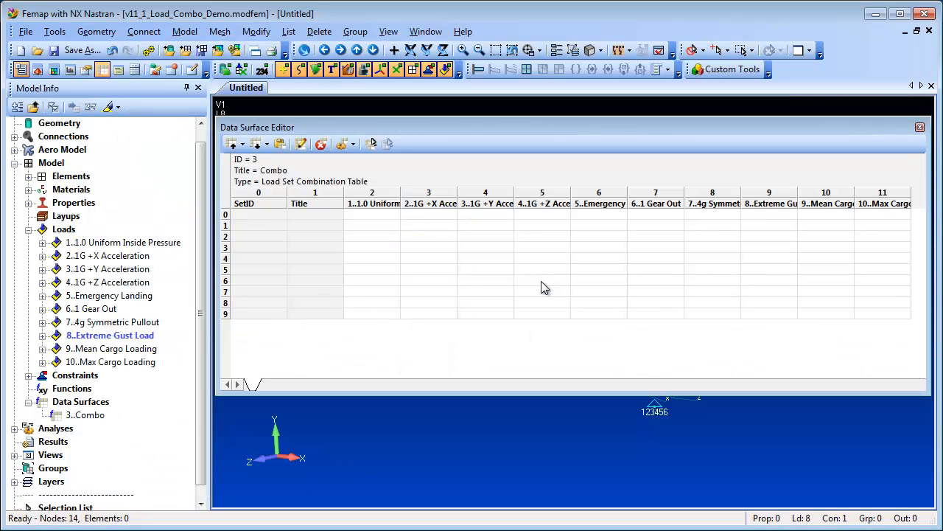
{"action": "right_click", "coordinate": [258, 215]}
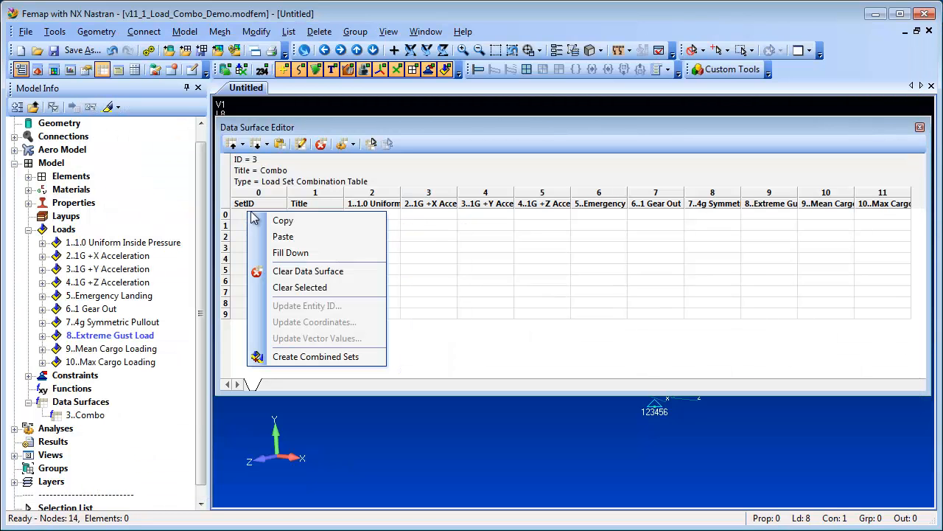
{"action": "left_click", "coordinate": [315, 237]}
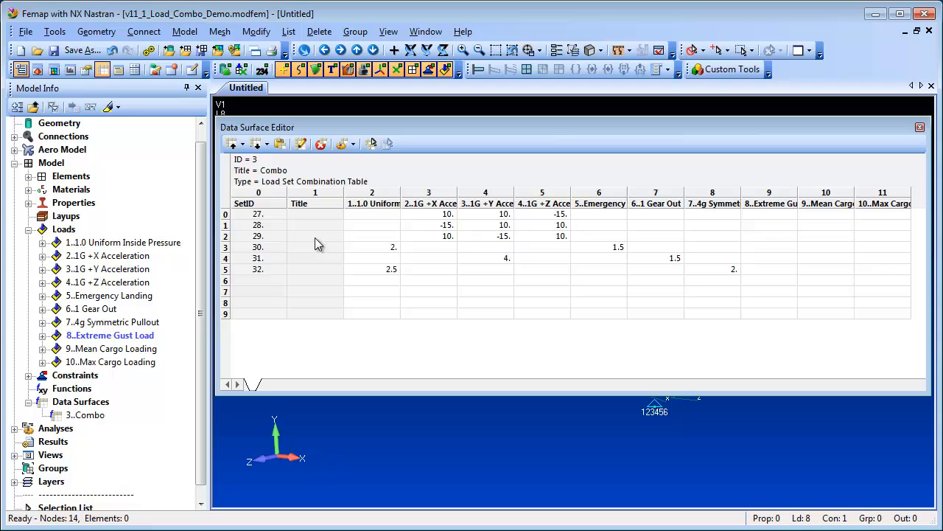
Sum the forces in the set 29 combination, and create the combined load sets from the Combo table
{"action": "left_click", "coordinate": [225, 237]}
{"action": "right_click", "coordinate": [225, 238]}
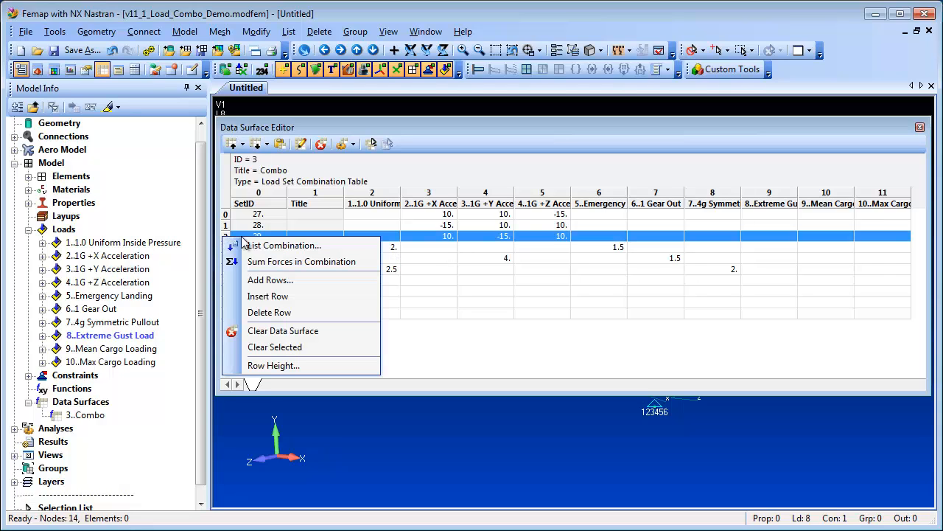
{"action": "left_click", "coordinate": [325, 260]}
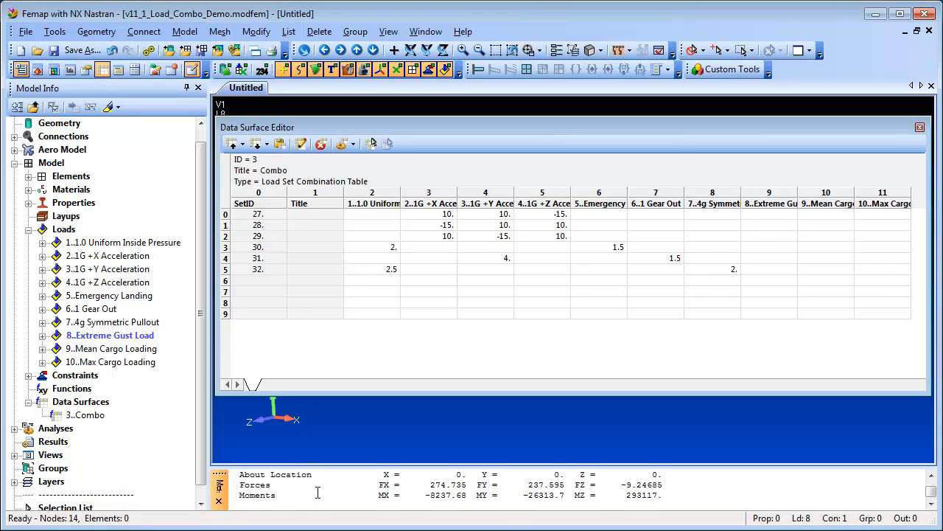
{"action": "right_click", "coordinate": [317, 337]}
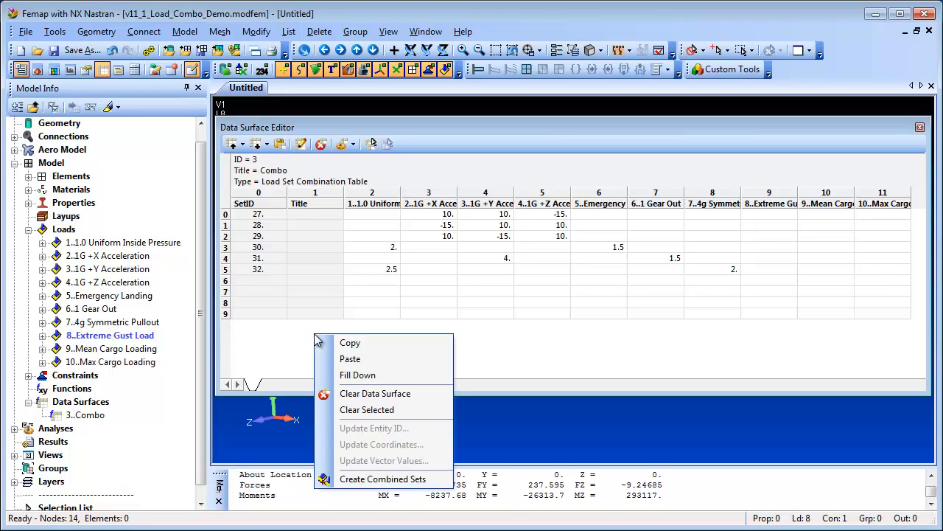
{"action": "left_click", "coordinate": [376, 479]}
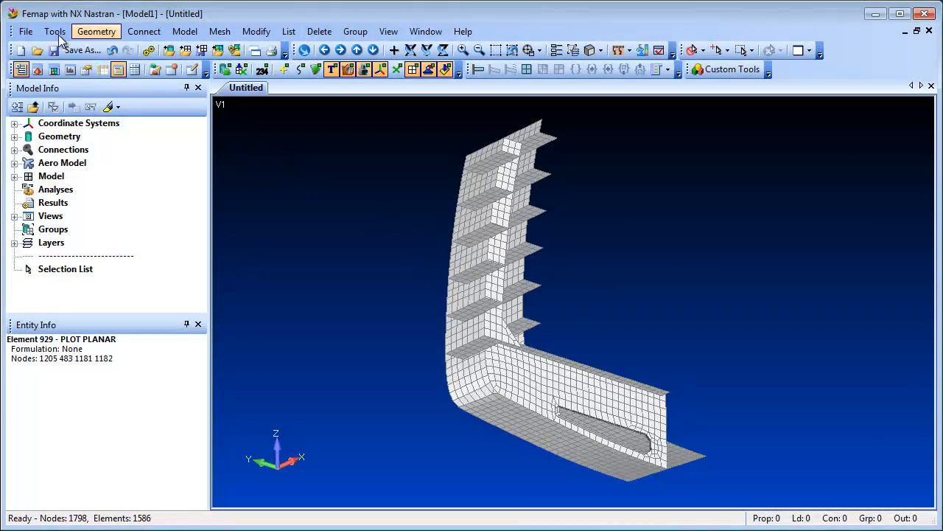
Examine the coincident node check options for all nodes, enabling Merge Across Output CSys, and close them without merging
{"action": "left_click", "coordinate": [56, 32]}
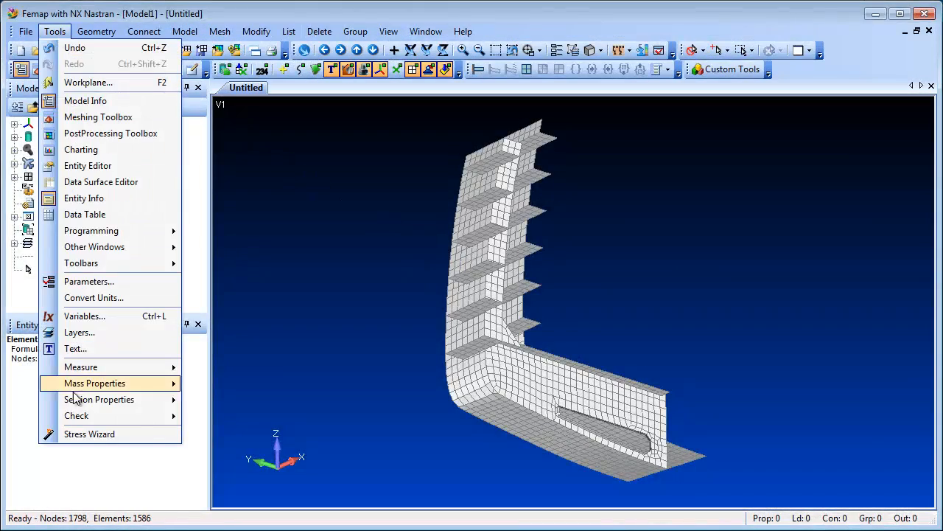
{"action": "mouse_move", "coordinate": [108, 417]}
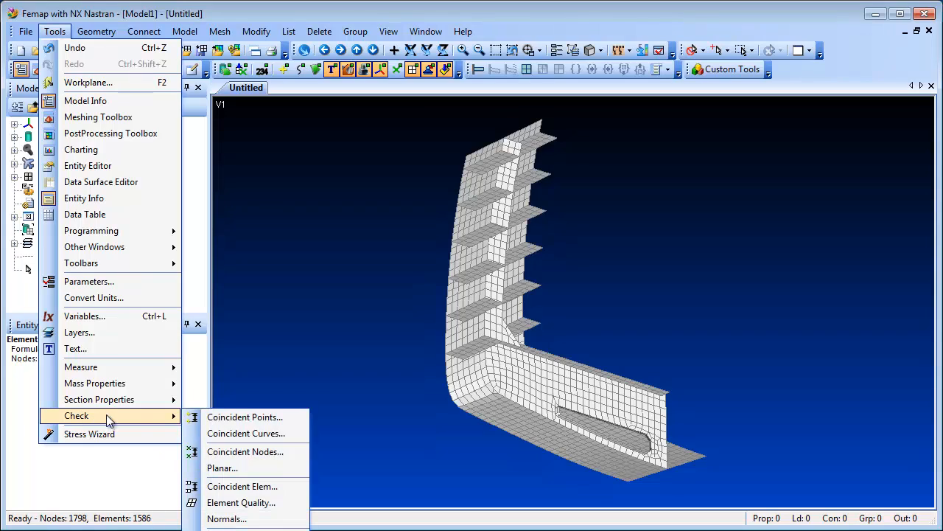
{"action": "left_click", "coordinate": [262, 452]}
{"action": "left_click", "coordinate": [546, 472]}
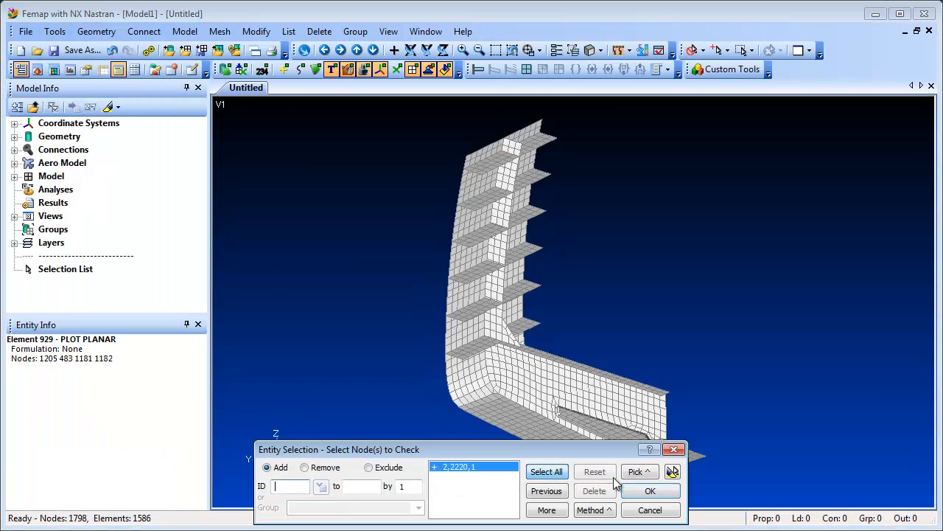
{"action": "left_click", "coordinate": [648, 491]}
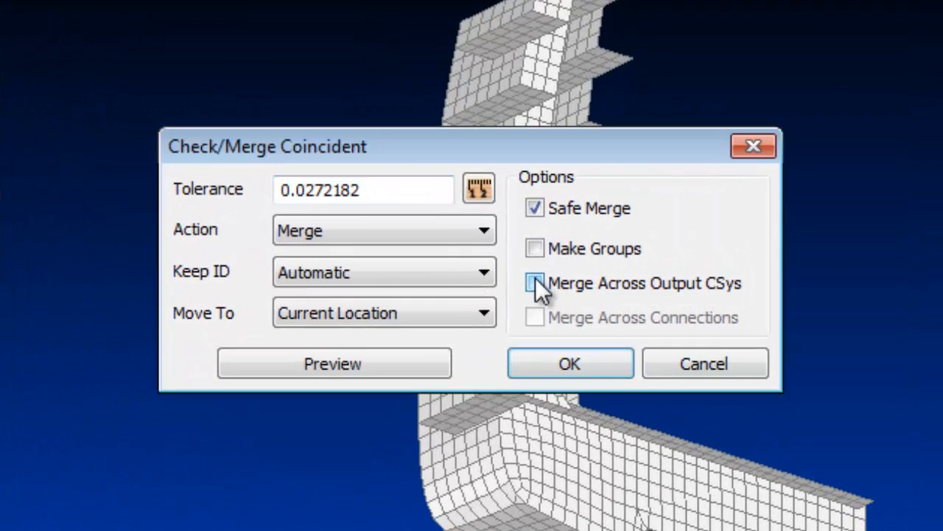
{"action": "left_click", "coordinate": [535, 283]}
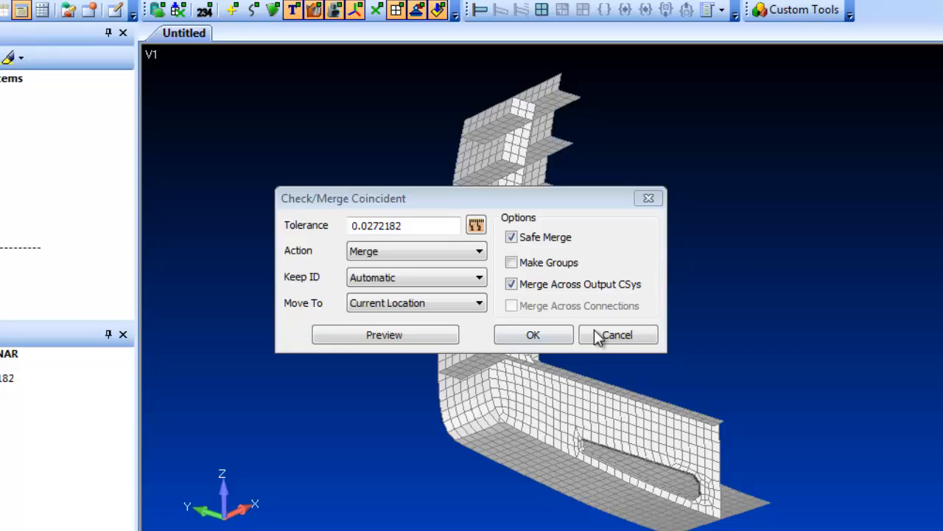
{"action": "left_click", "coordinate": [598, 336]}
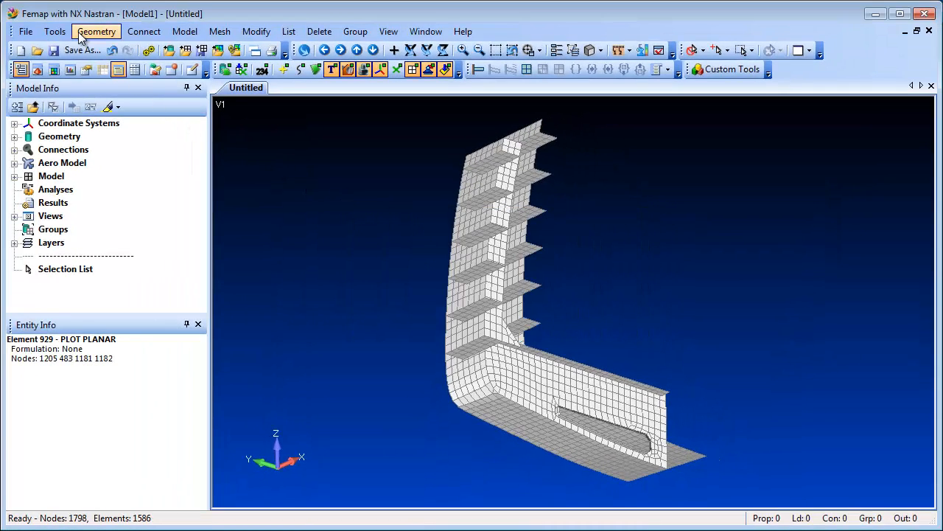
Examine the Sum Forces options for a summation about location 0, 0, 0, and leave without summing
{"action": "left_click", "coordinate": [56, 34]}
{"action": "mouse_move", "coordinate": [74, 416]}
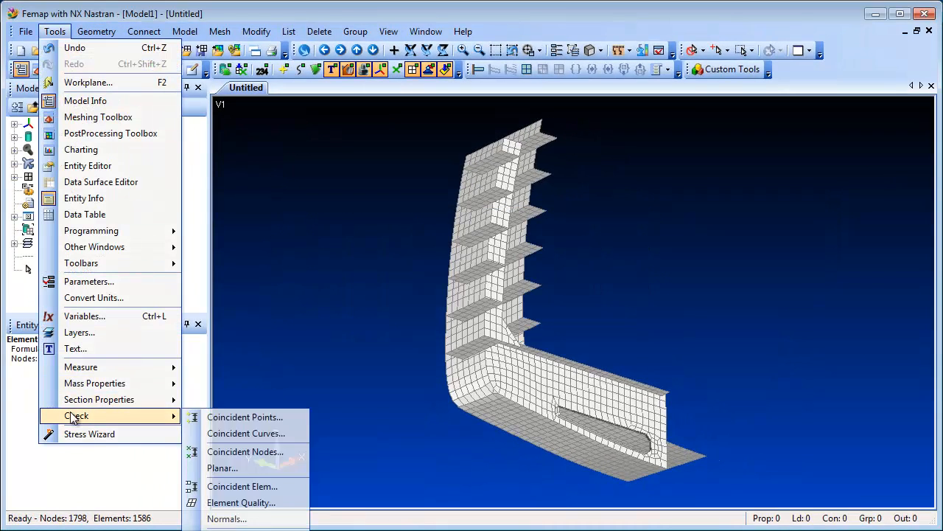
{"action": "left_click", "coordinate": [229, 530]}
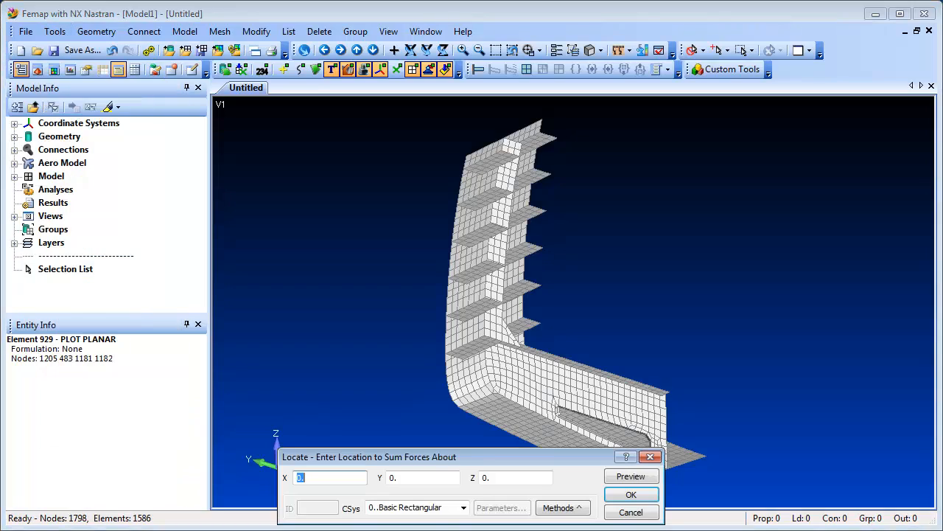
{"action": "left_click", "coordinate": [622, 496]}
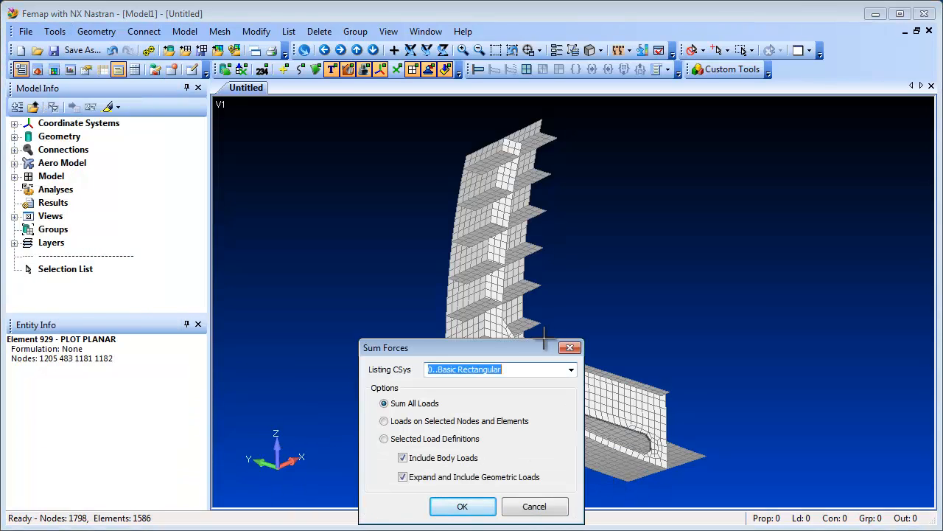
{"action": "left_click_drag", "start_coordinate": [532, 346], "coordinate": [582, 204]}
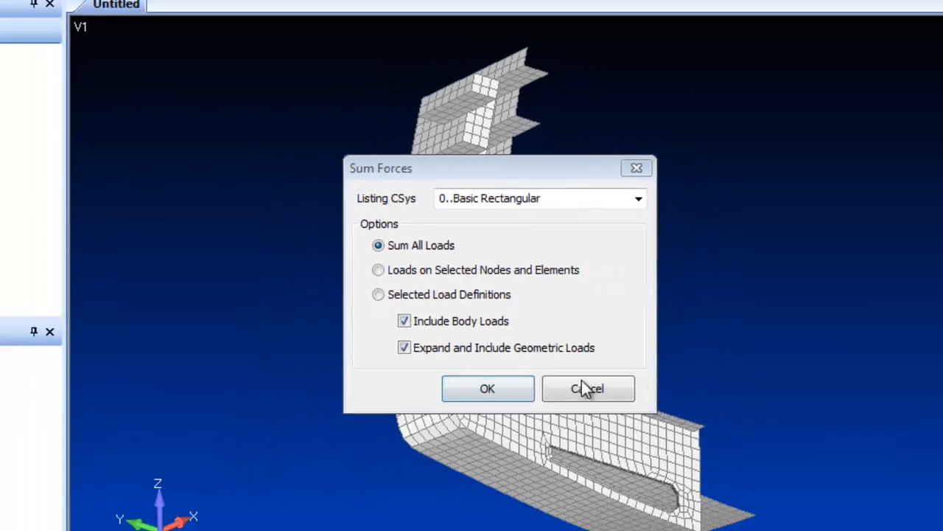
{"action": "left_click", "coordinate": [582, 415]}
Examine the Element Quality check's criteria and maximum allowable values for all elements
{"action": "left_click", "coordinate": [55, 31]}
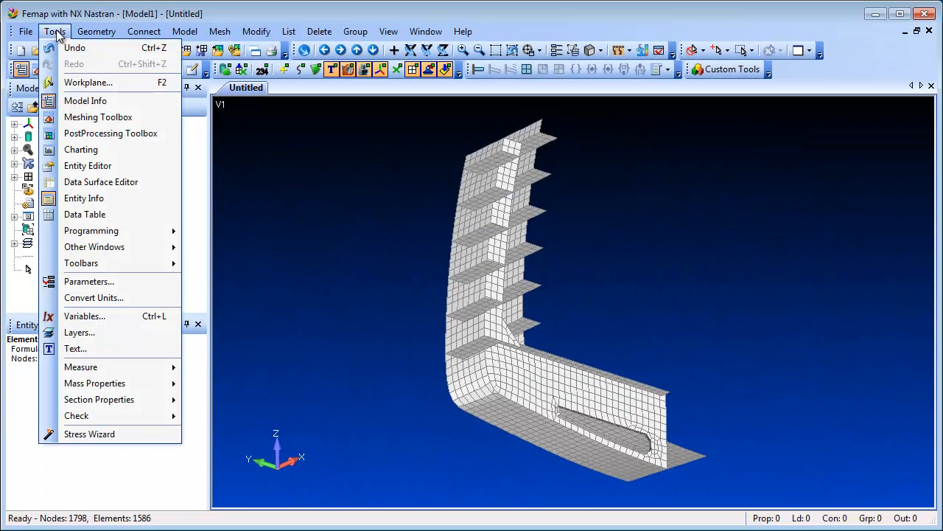
{"action": "mouse_move", "coordinate": [110, 418]}
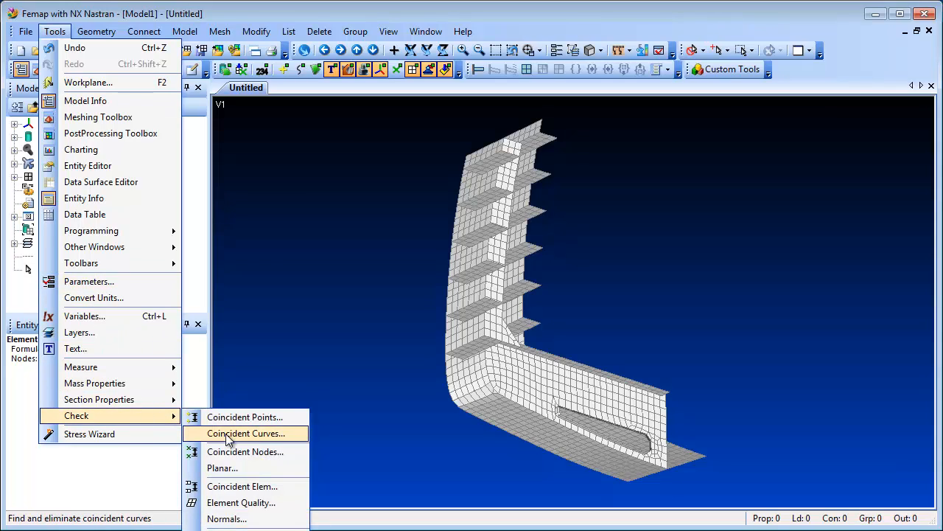
{"action": "left_click", "coordinate": [261, 503]}
{"action": "left_click", "coordinate": [546, 472]}
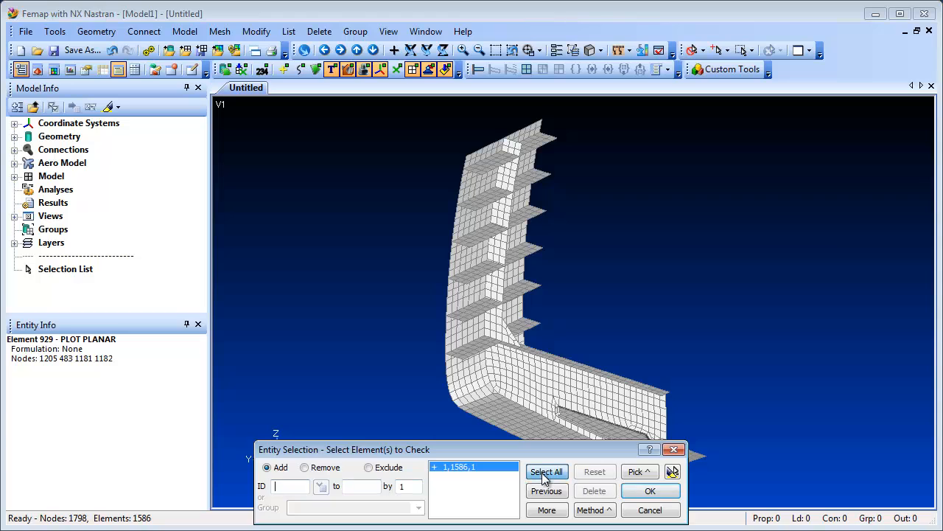
{"action": "left_click", "coordinate": [633, 491]}
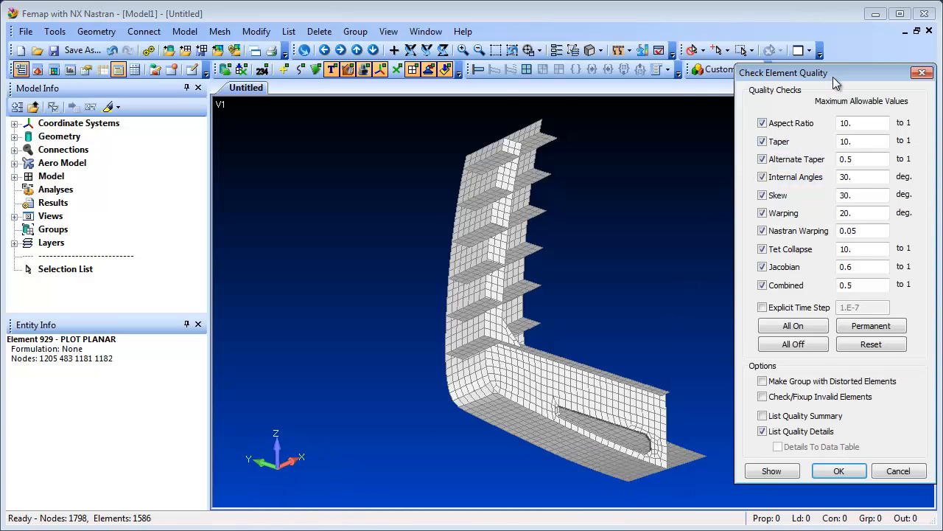
{"action": "left_click_drag", "start_coordinate": [834, 83], "coordinate": [615, 101]}
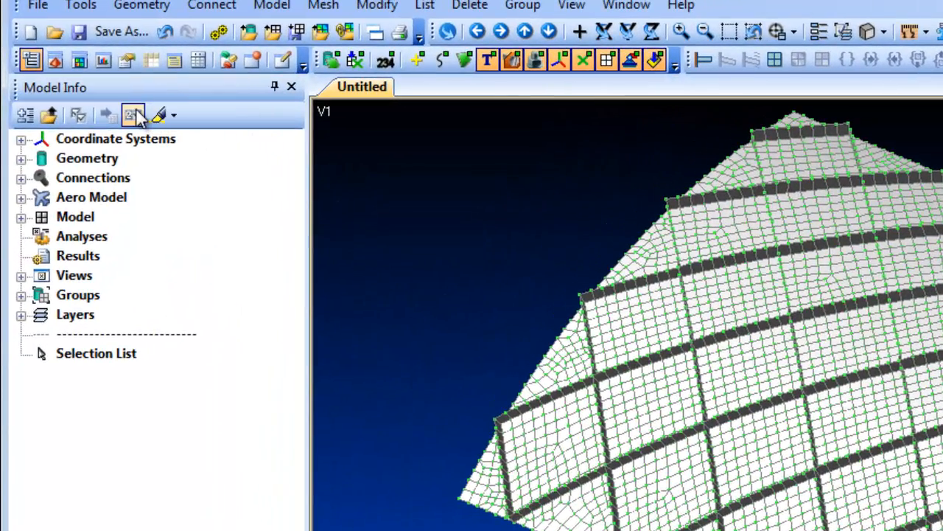
Turn on the display of entity counts in the Model Info tree
{"action": "left_click", "coordinate": [90, 106]}
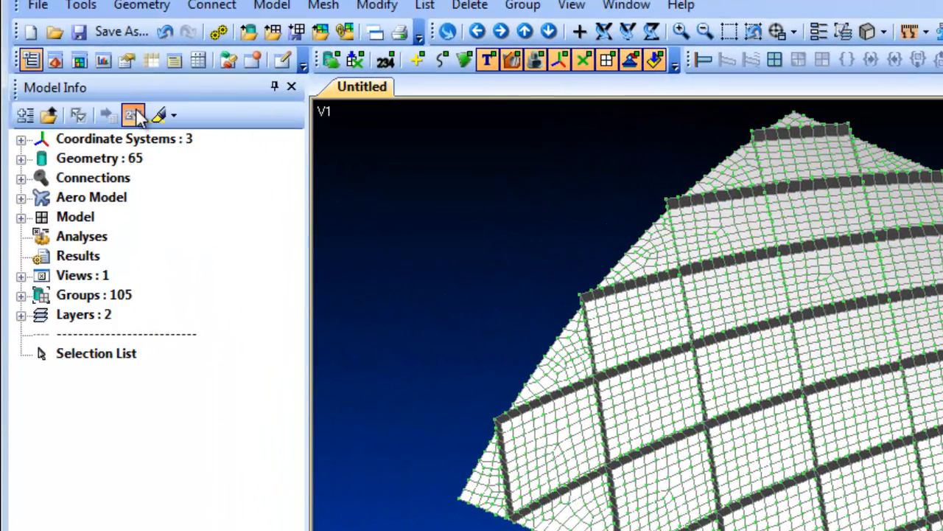